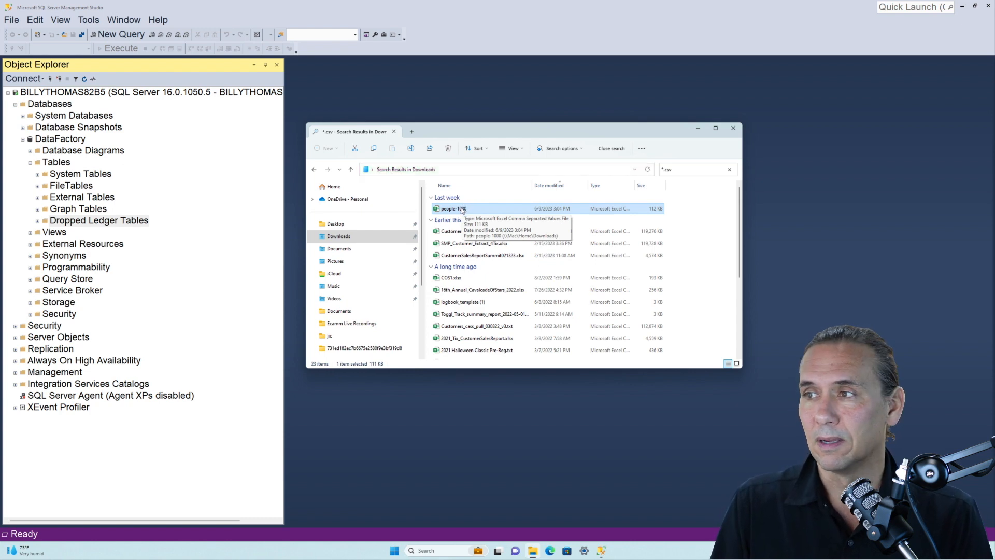
Open the people-1000 CSV file from the Downloads search results in Excel and auto-fit all its column widths.
double_click(462, 208)
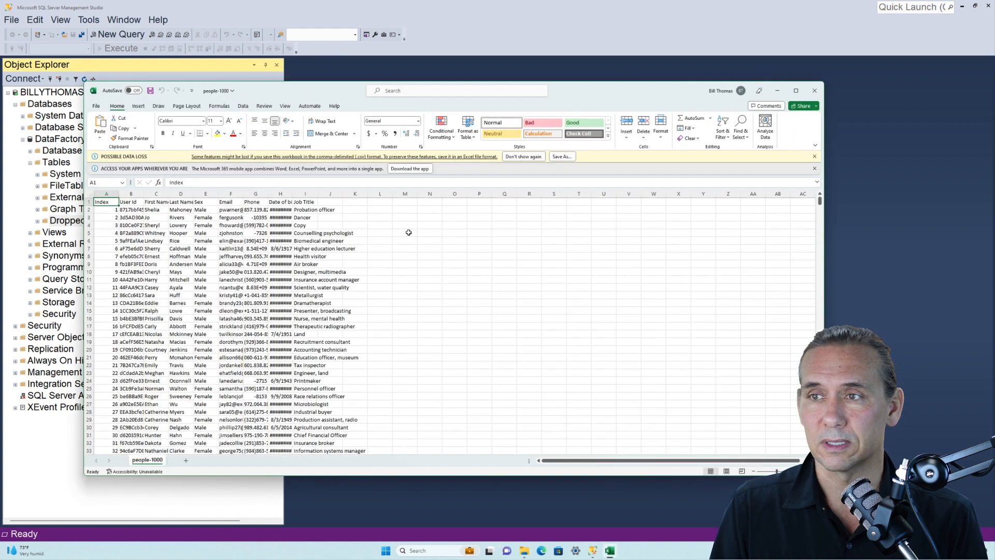
click(90, 194)
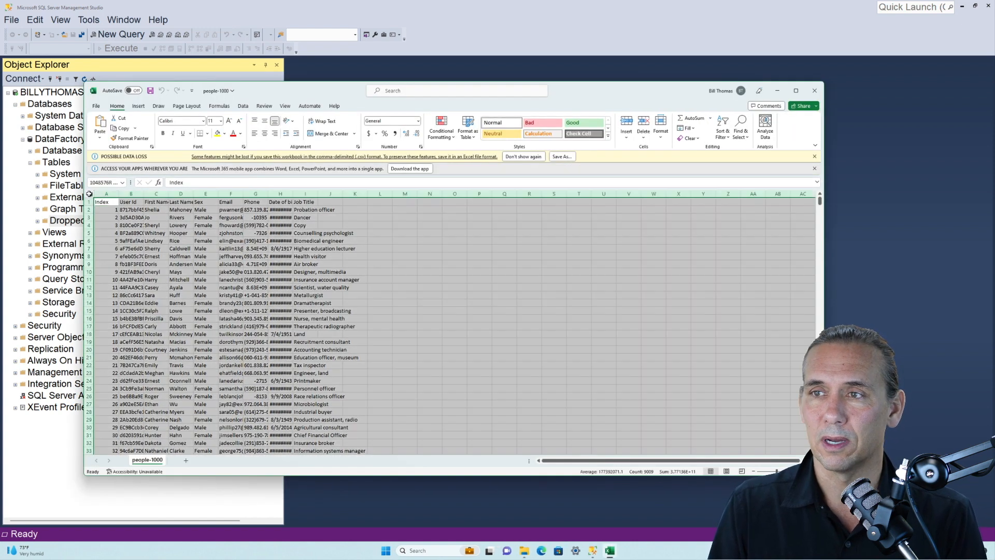
double_click(118, 194)
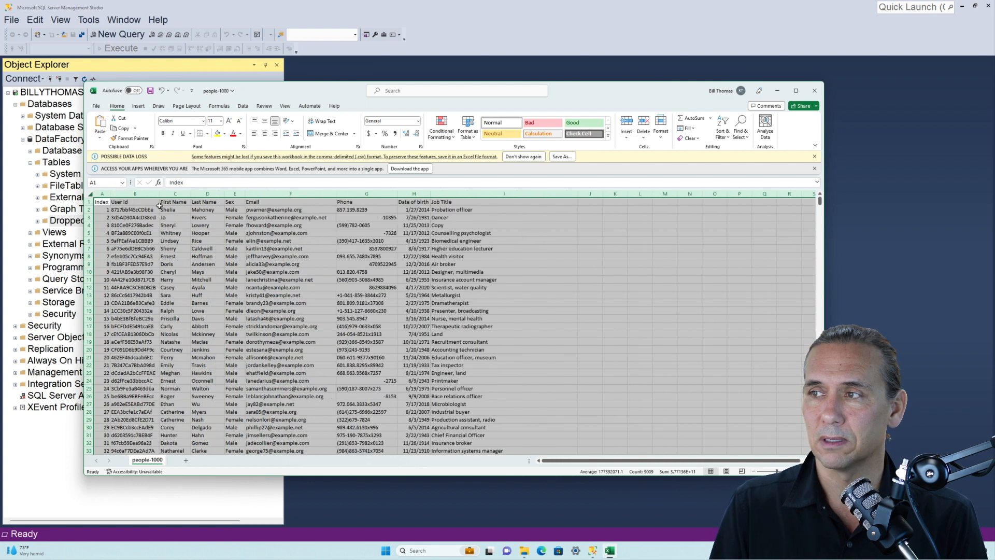
click(221, 234)
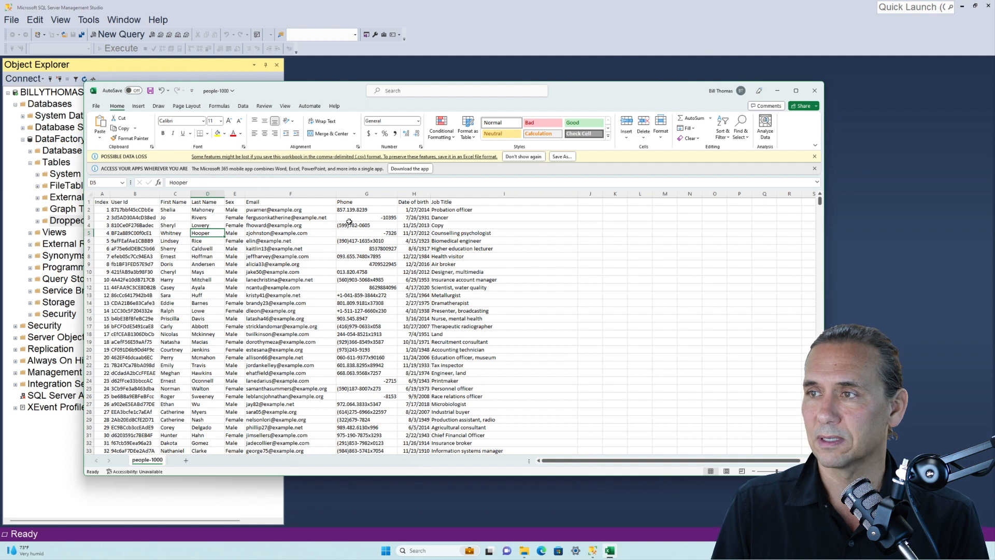
Check the last and first rows of the people-1000 data and close the file without saving.
click(133, 224)
key(ctrl+Down)
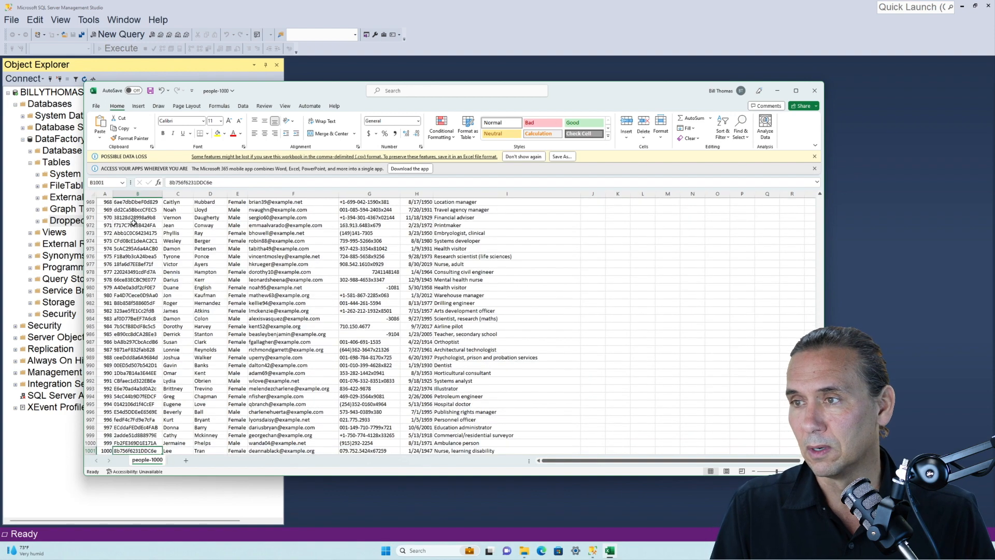
key(ctrl+Up)
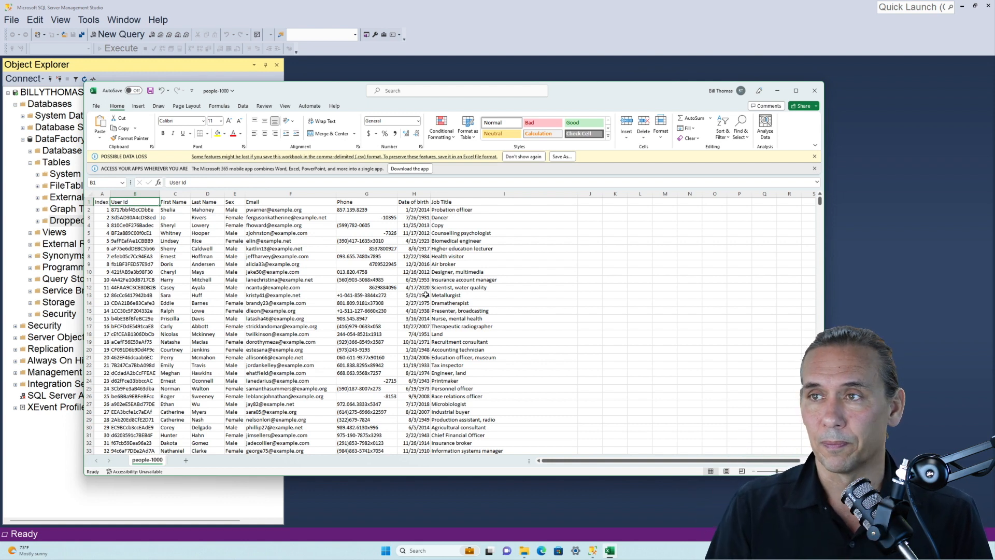
click(814, 92)
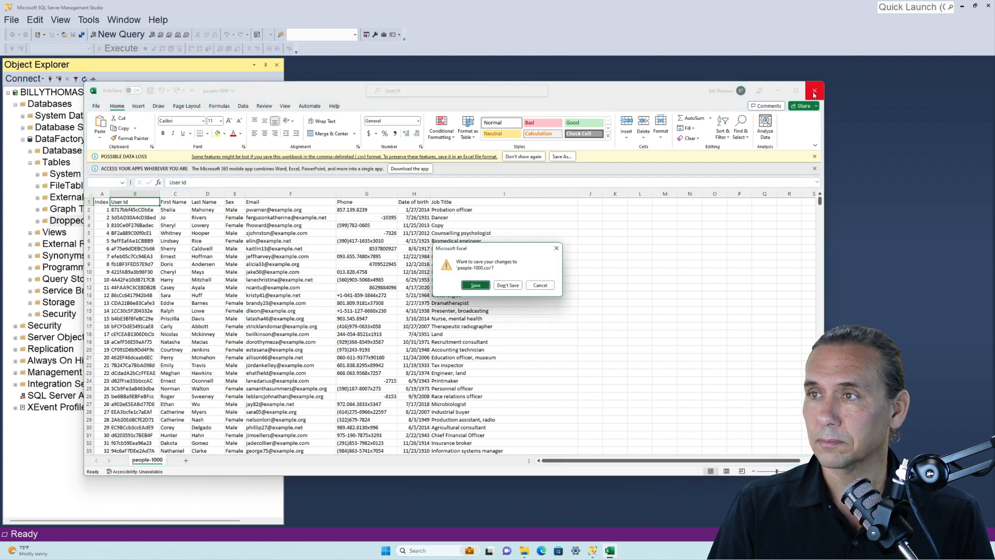
click(508, 285)
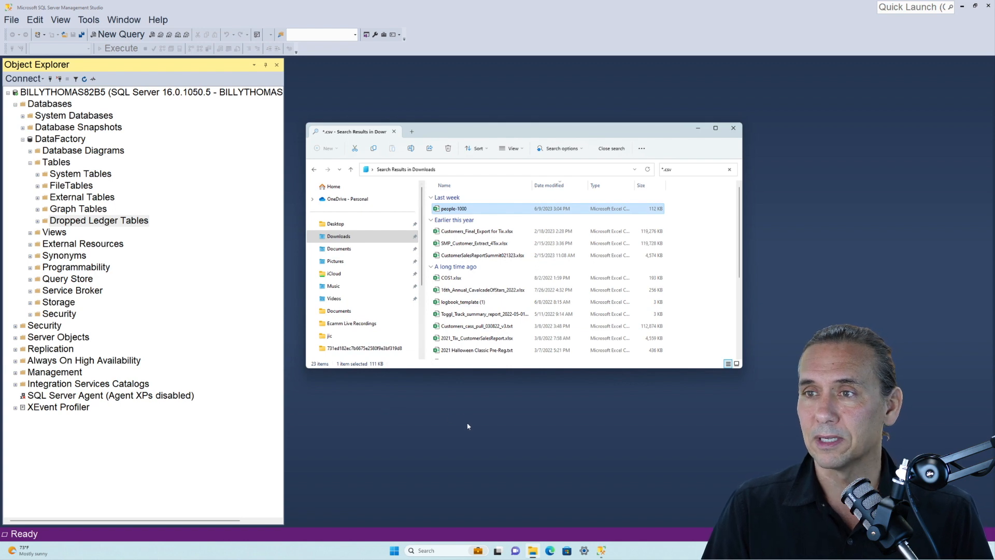
Launch SQL Server 2022 Import and Export Data and choose Flat File Source as the data source.
click(432, 551)
text(import)
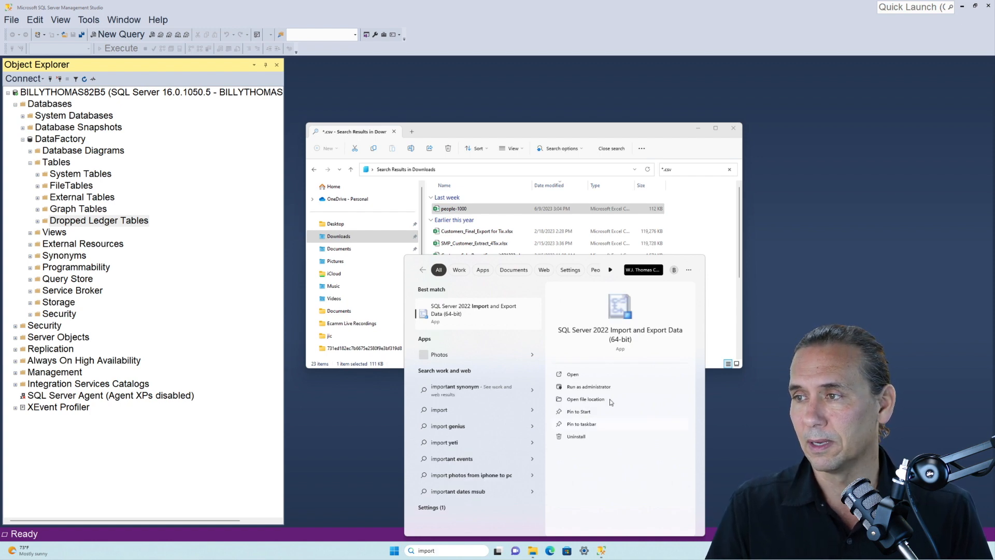
click(461, 313)
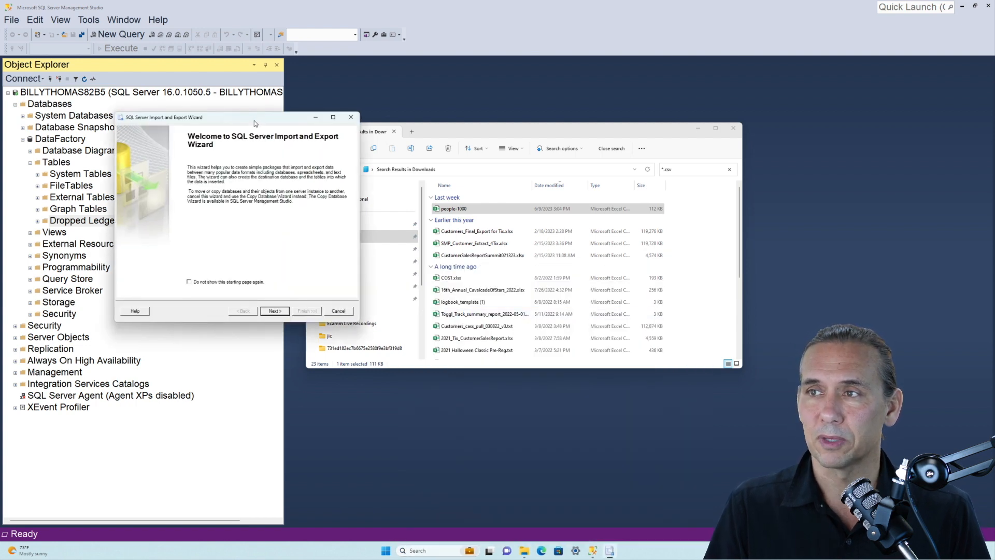
click(274, 311)
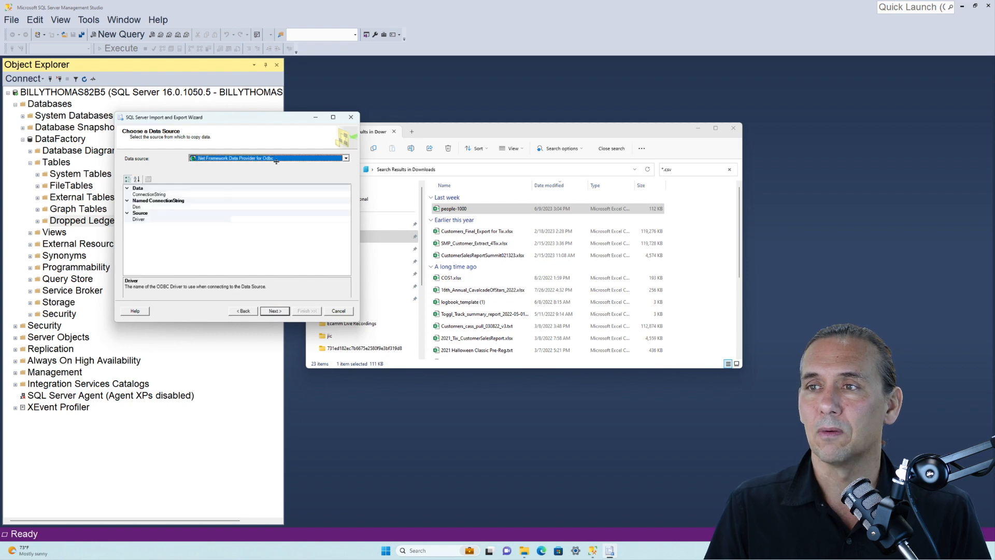
click(345, 159)
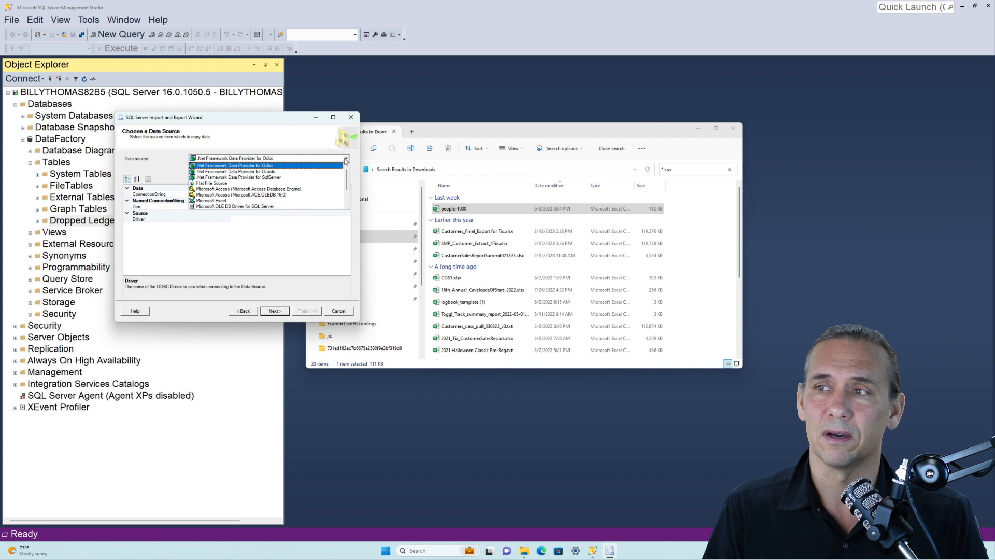
click(222, 184)
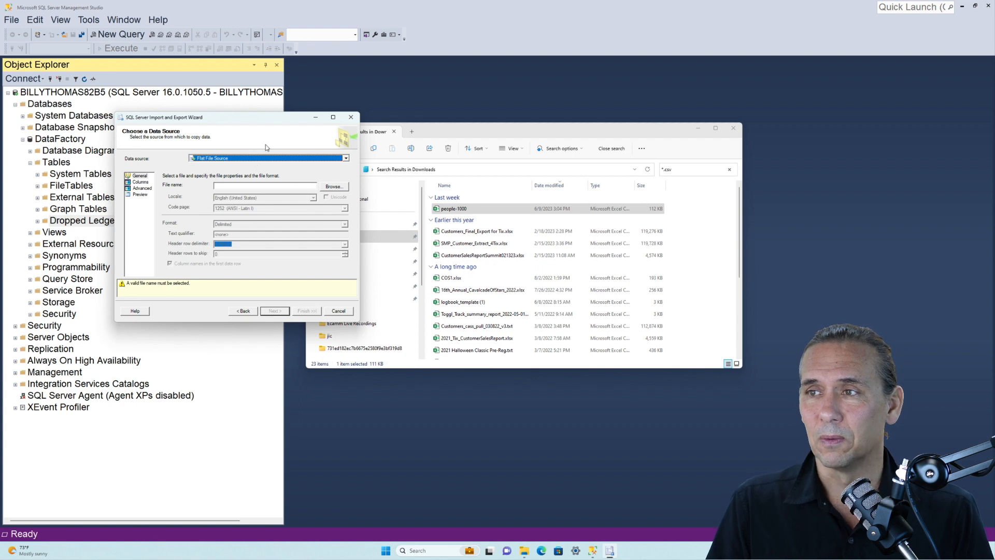
Filter the Downloads folder for *.csv files and select people-1000 as the flat file to import.
click(334, 187)
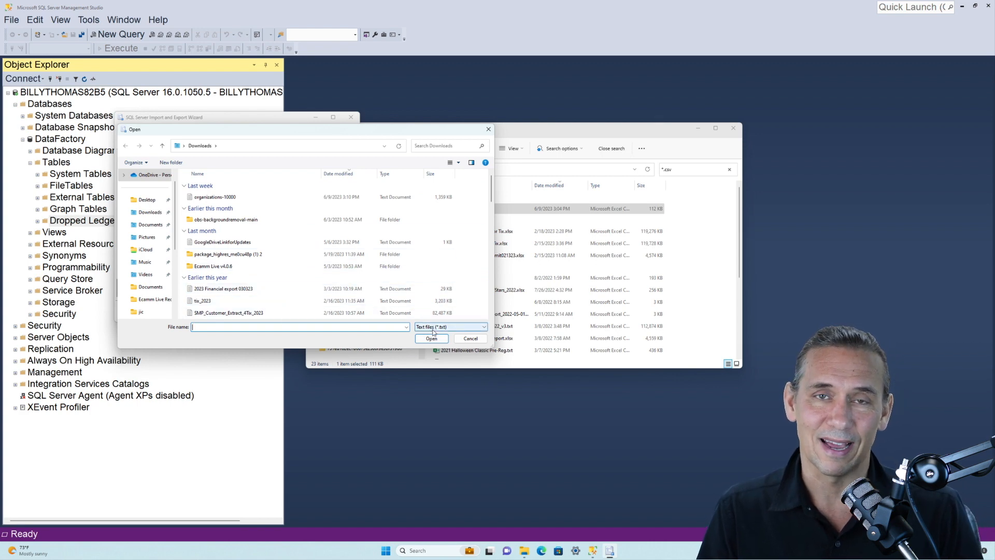
text(*)
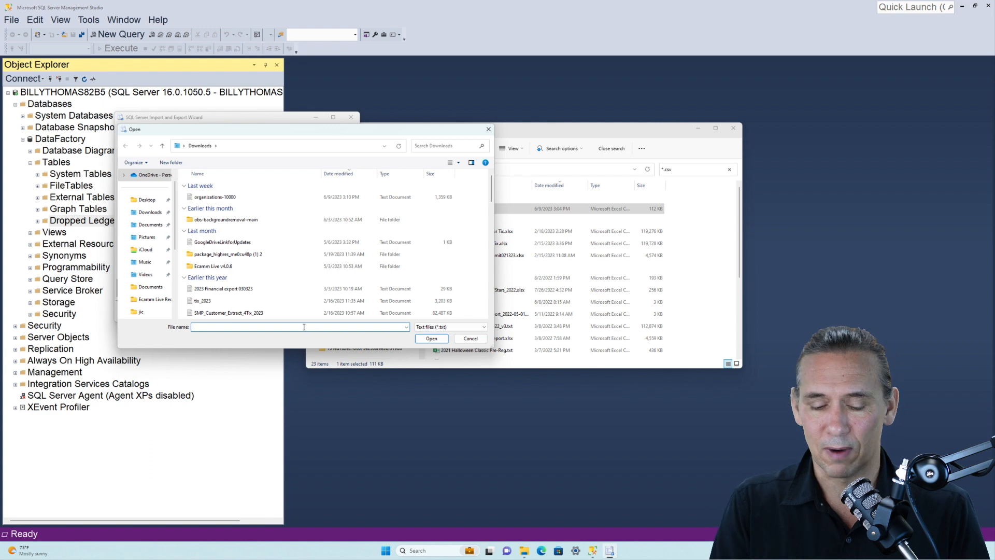
text(.csv)
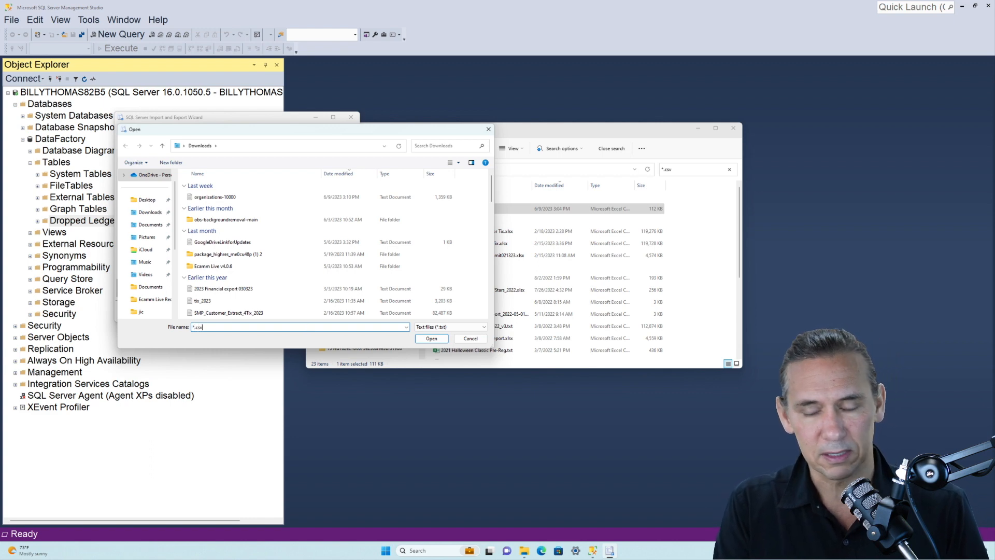
key(Return)
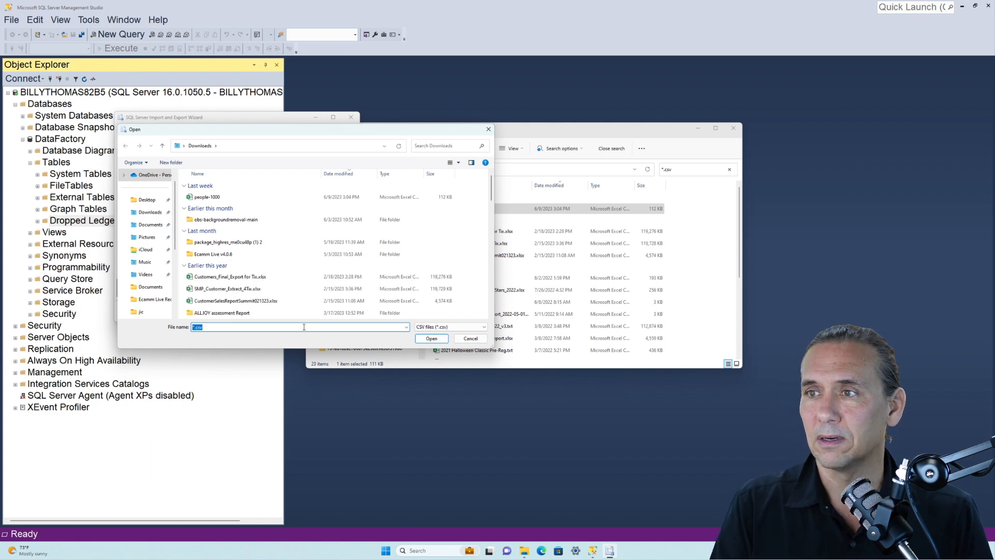
click(209, 198)
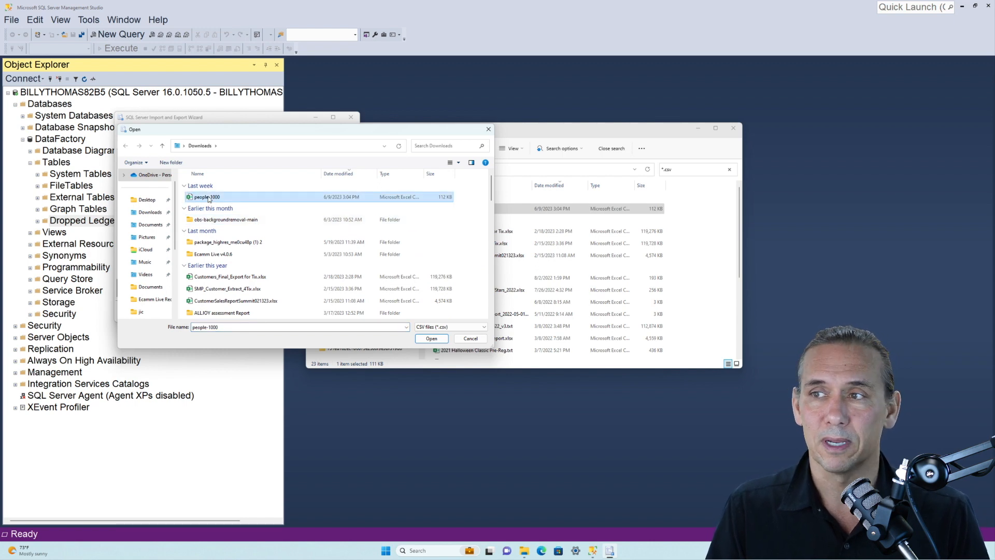
click(431, 338)
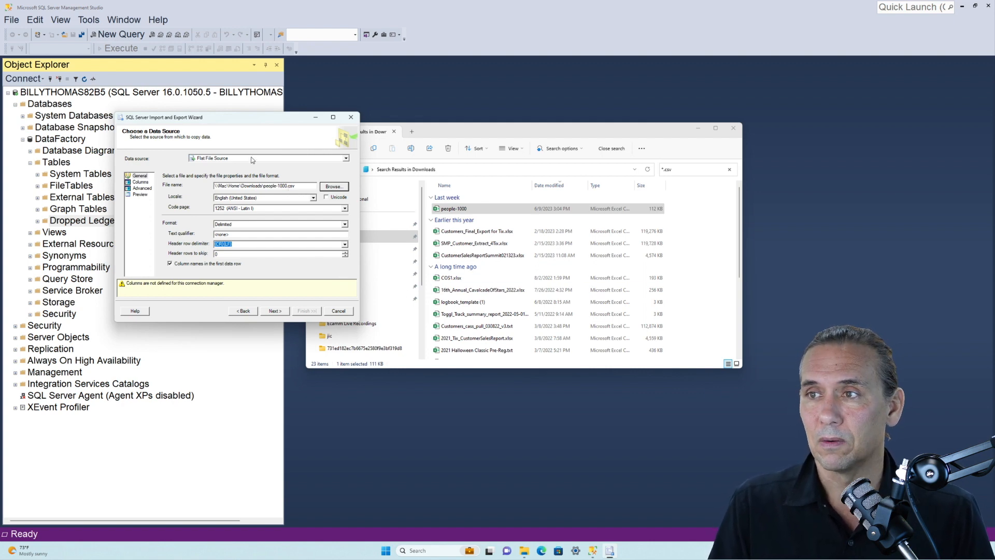
Review the flat file's path, format settings and column preview, and continue to the destination choice.
drag(301, 188, 174, 184)
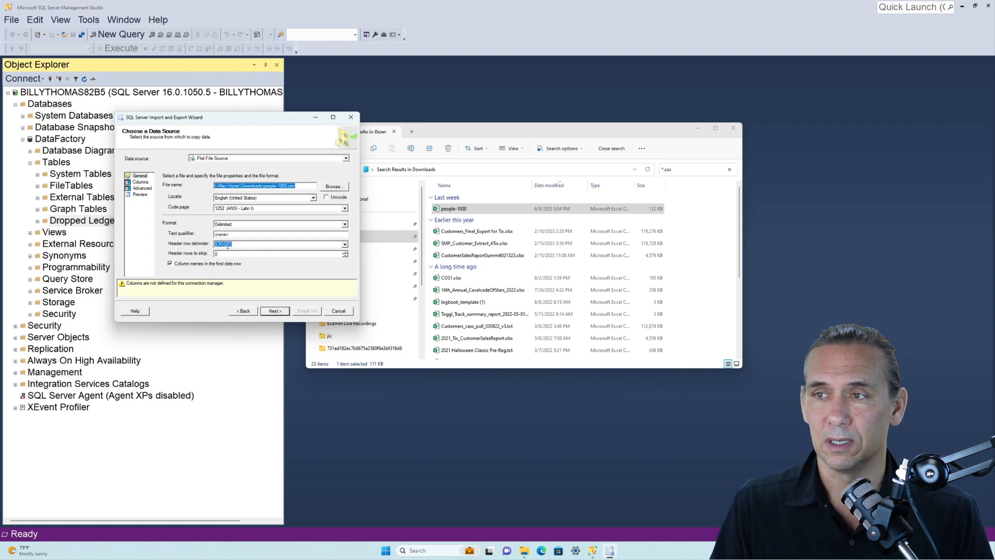
click(274, 311)
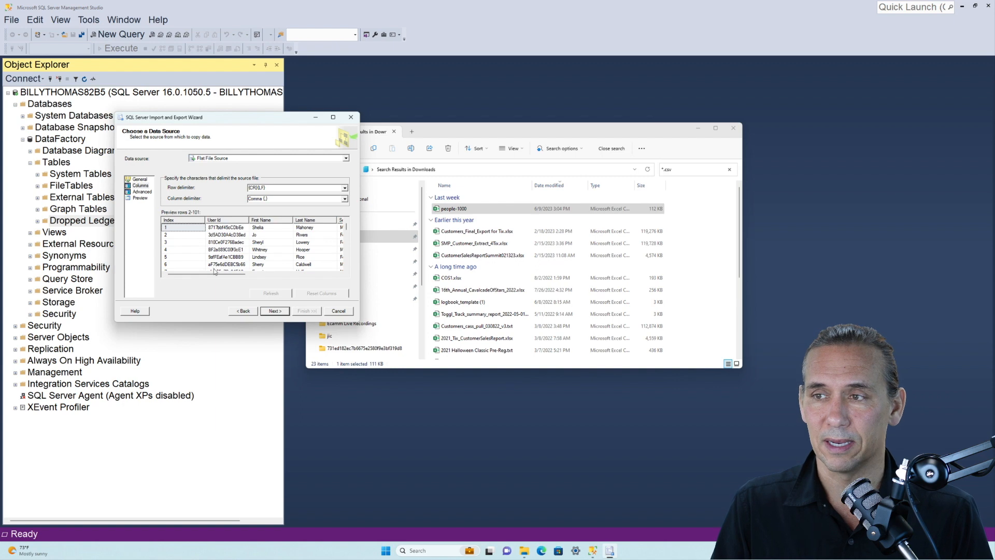
drag(214, 274, 157, 276)
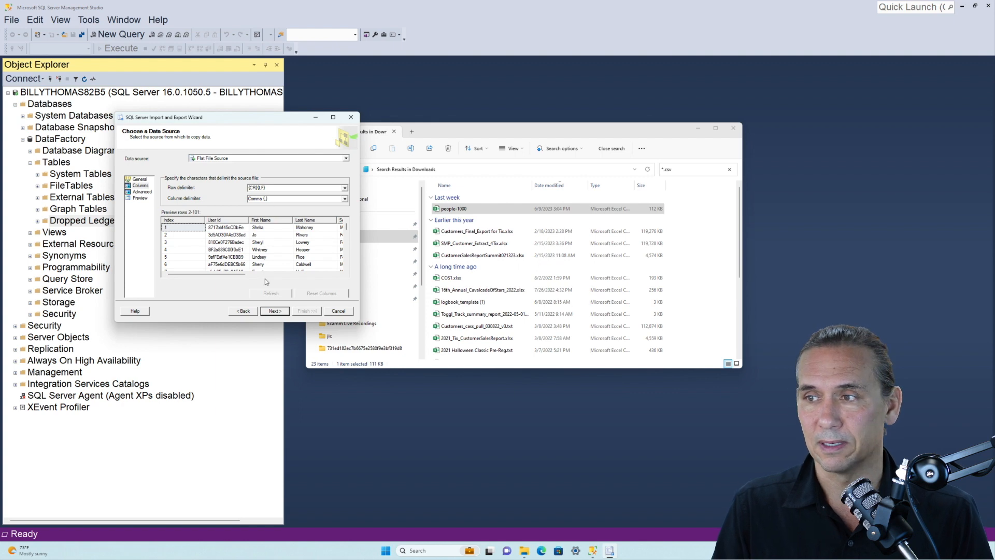
click(276, 311)
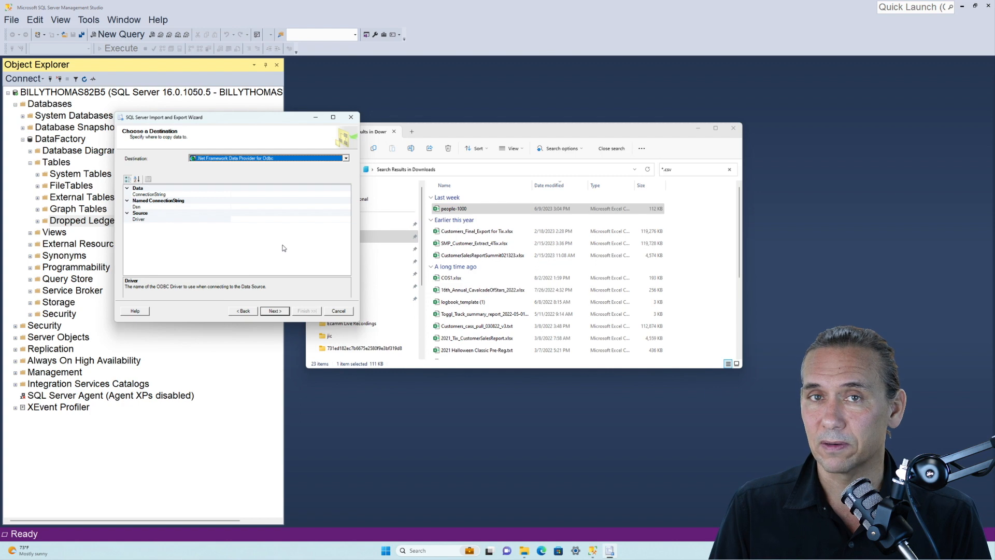
Set the destination to Microsoft OLE DB Provider for SQL Server with the DataFactory database and proceed to source table selection.
click(345, 158)
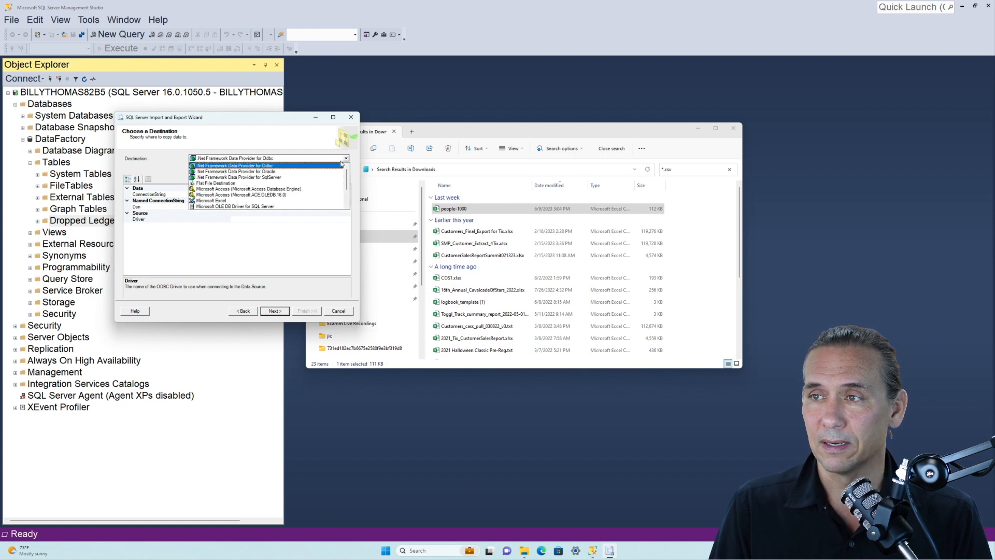
scroll(306, 184, down, 2)
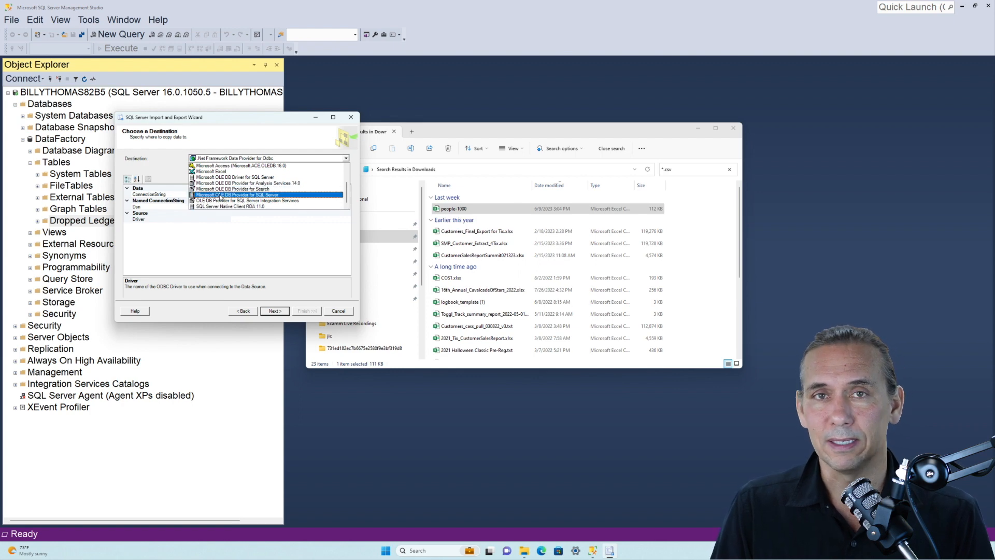
click(239, 196)
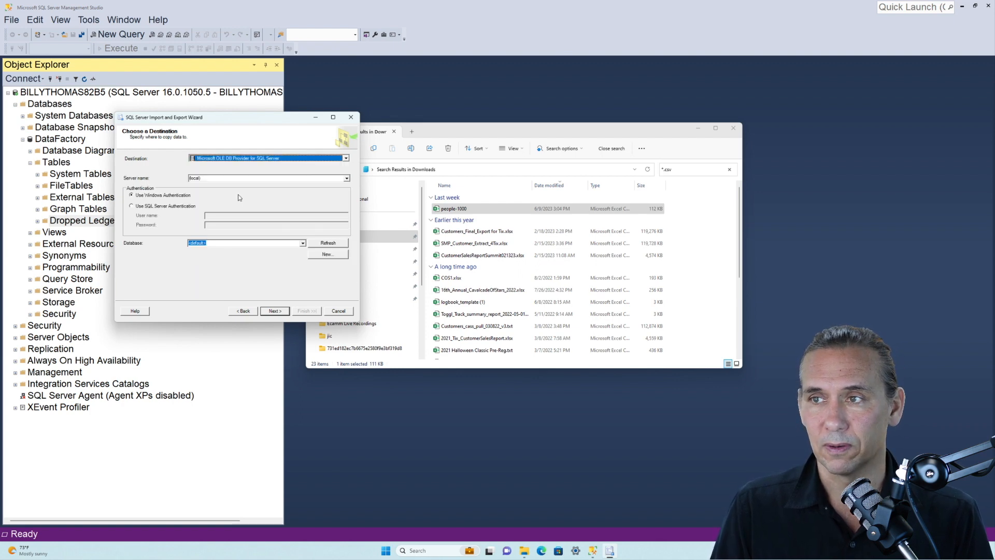
click(303, 244)
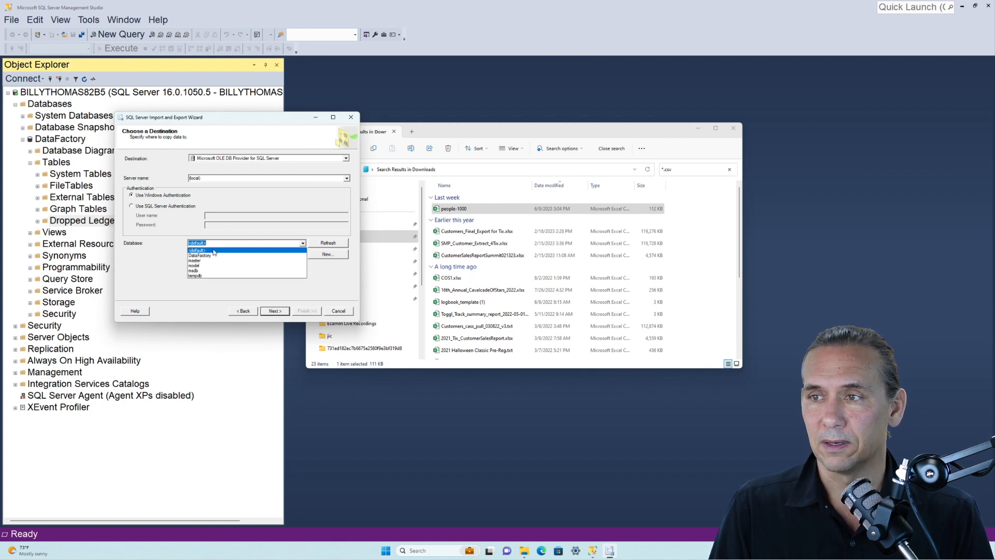
click(200, 255)
click(280, 311)
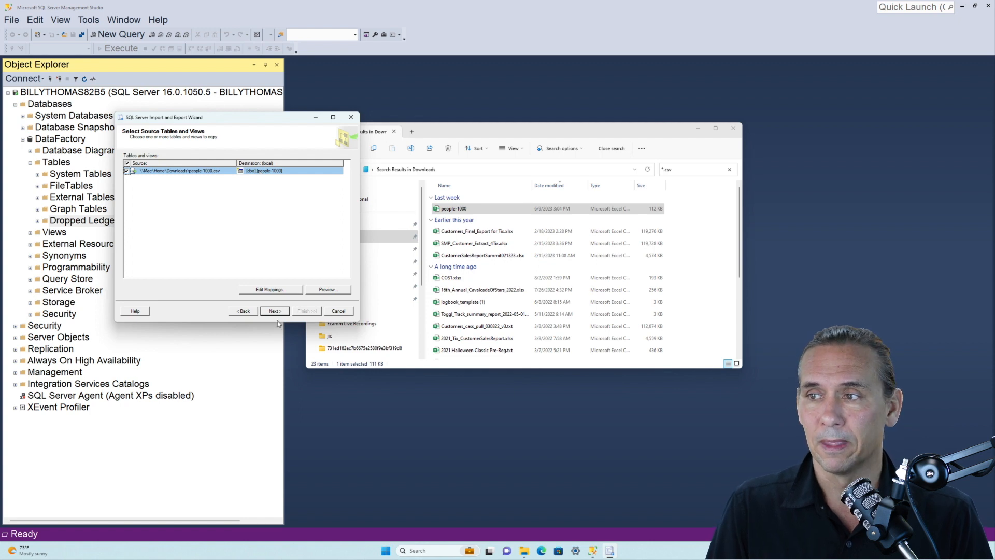
Preview the people-1000 sample rows and try to run the import immediately into the [dbo].[people-1000] table.
click(323, 291)
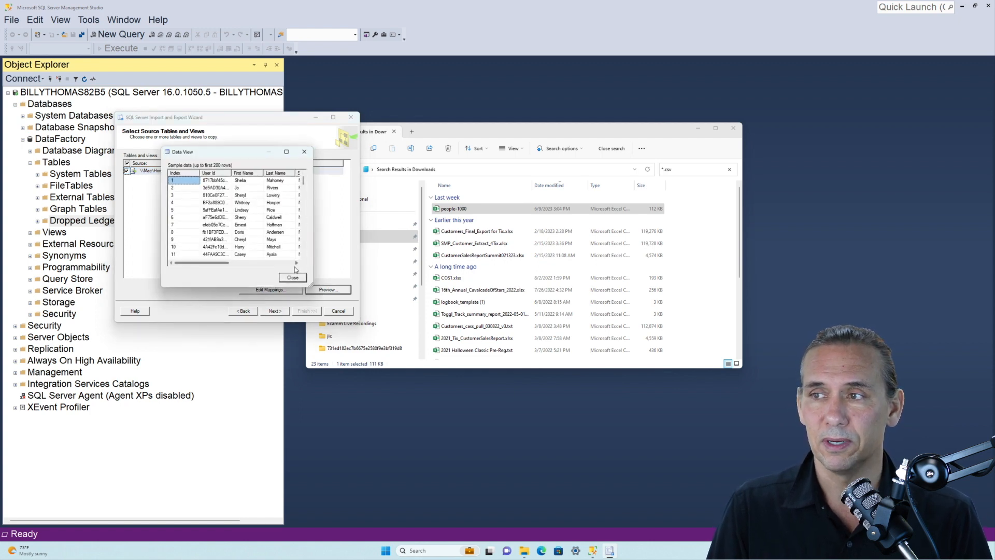
click(291, 277)
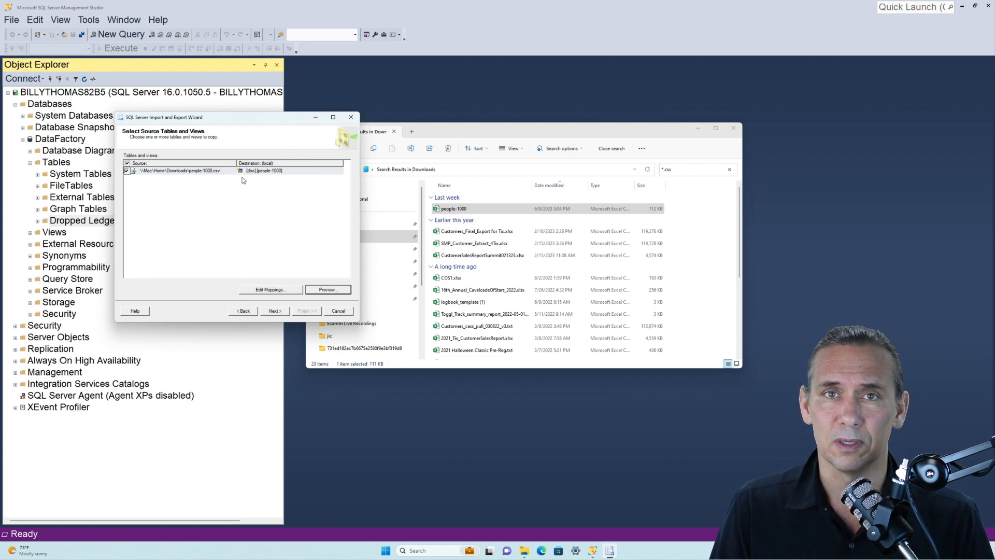
click(277, 313)
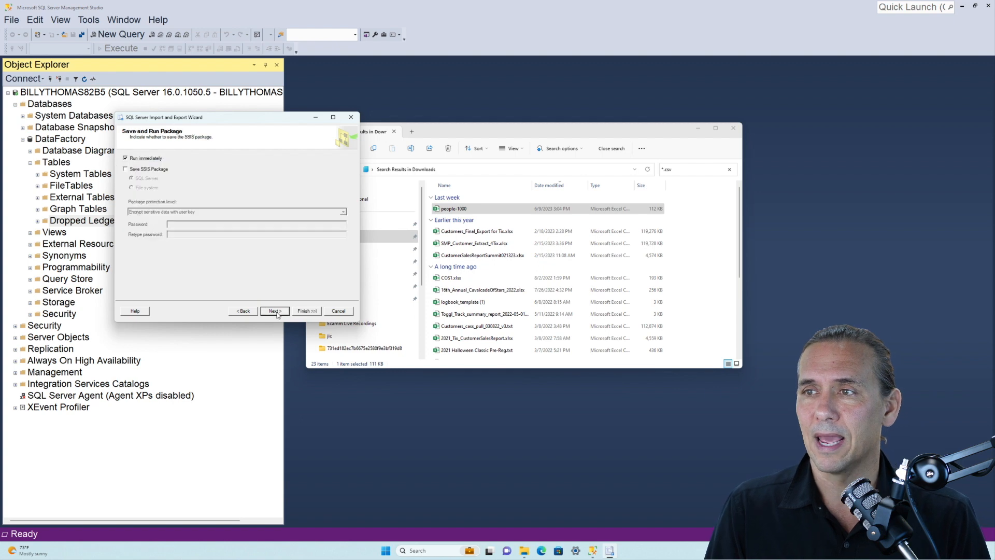
click(307, 311)
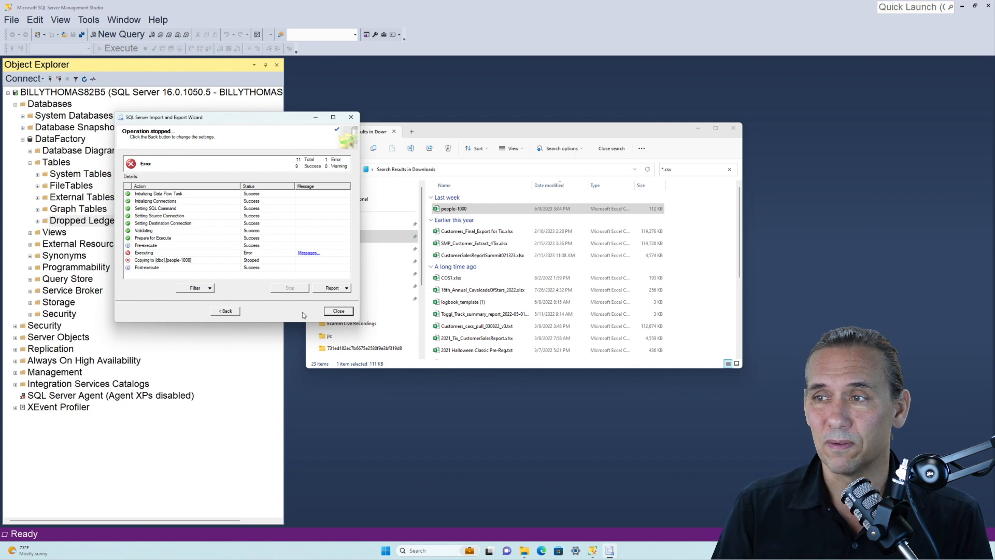
Examine the error messages of the Executing action, highlight the affected column's name, and close the report.
click(309, 252)
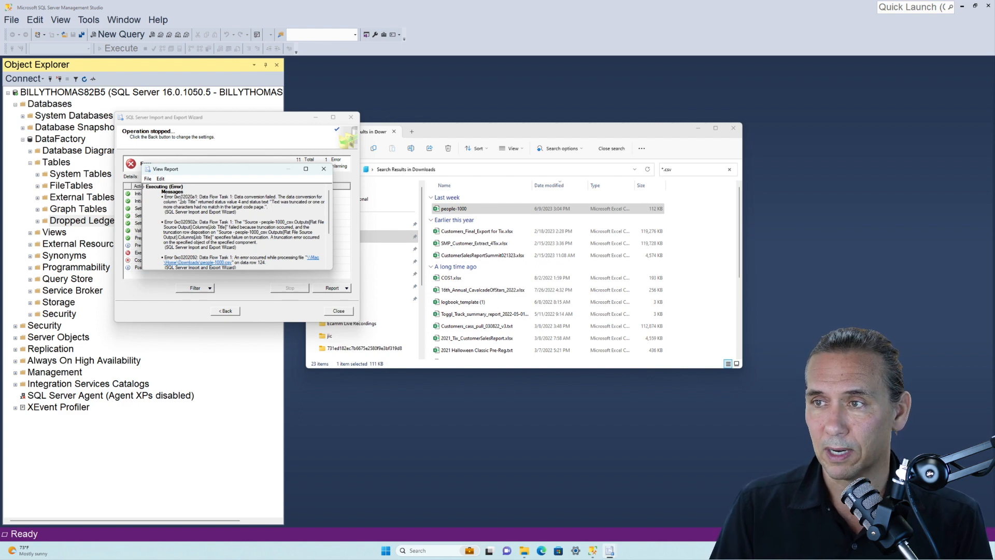
drag(180, 202, 197, 203)
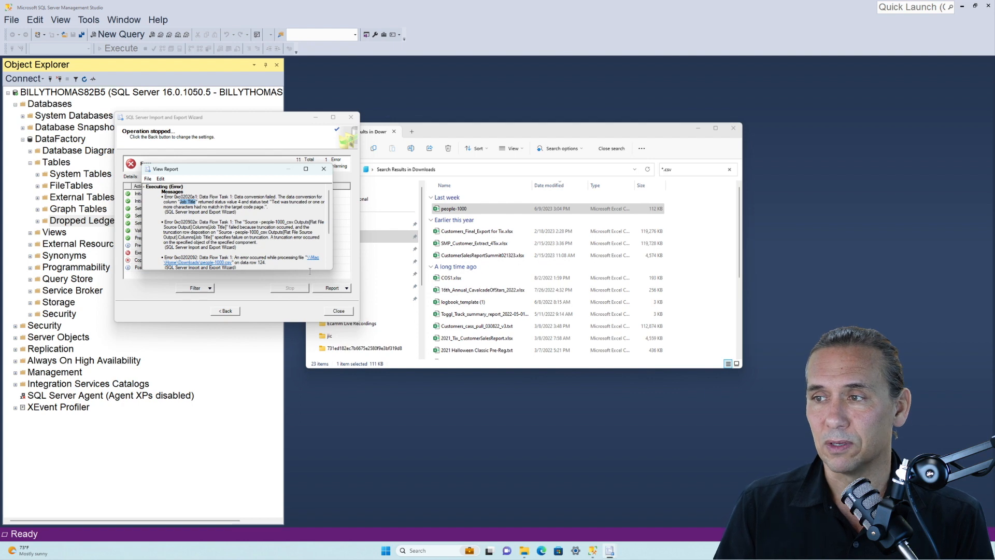
click(324, 168)
Return to the flat file source's advanced column properties and set the Job Title column's OutputColumnWidth to 100.
click(225, 311)
click(238, 311)
click(240, 310)
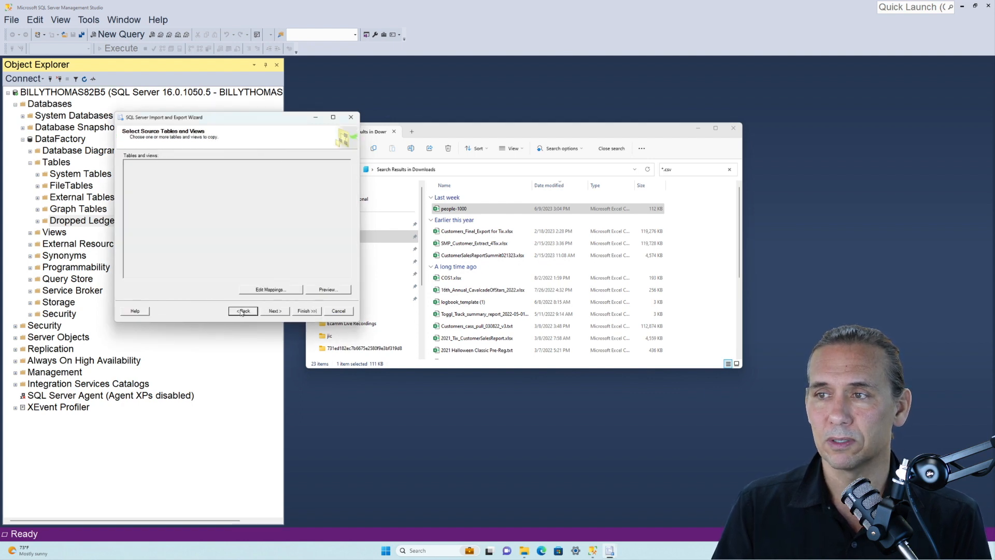
click(241, 311)
click(241, 311)
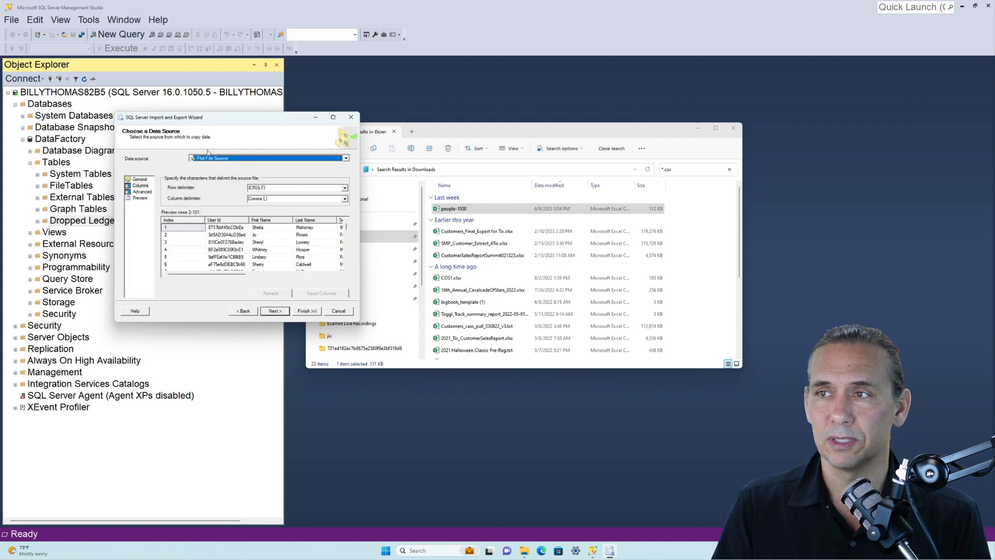
click(139, 192)
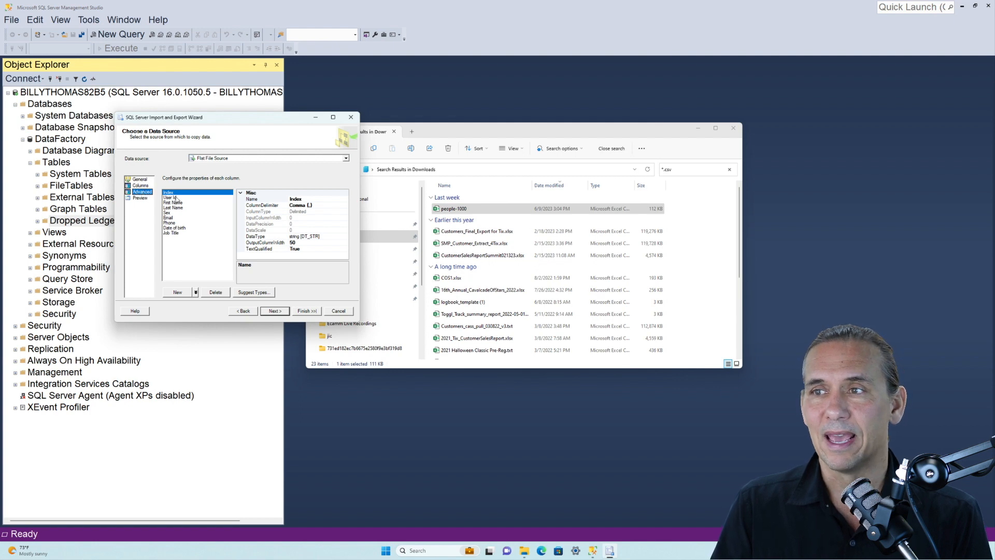
click(170, 234)
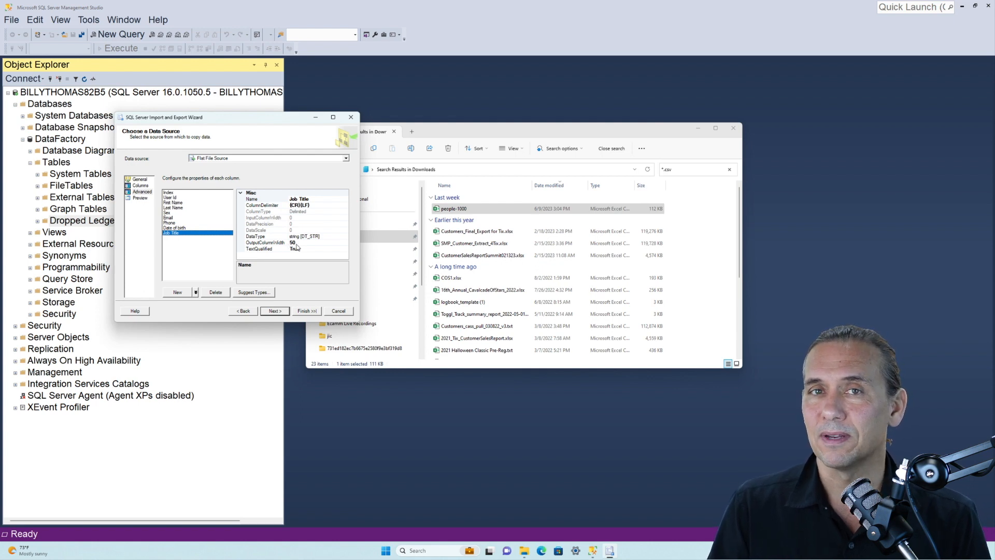
click(297, 245)
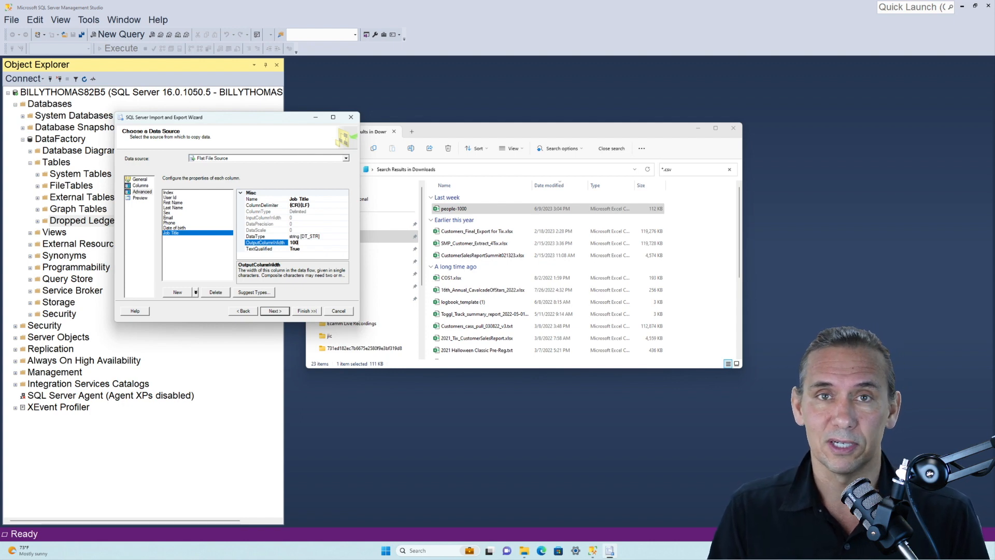
Proceed with the existing DataFactory destination and source table, run the import immediately, and close the wizard.
click(275, 312)
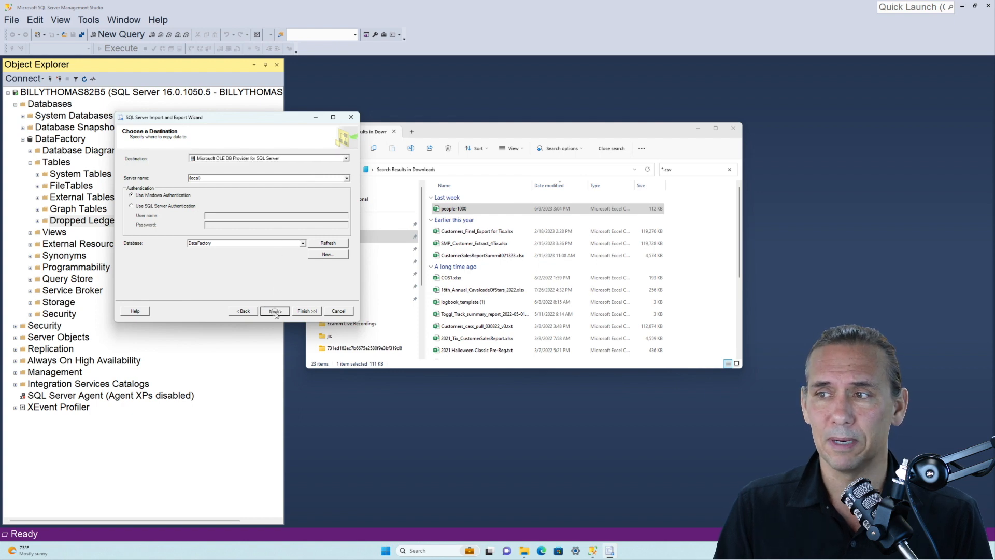
click(276, 312)
click(277, 314)
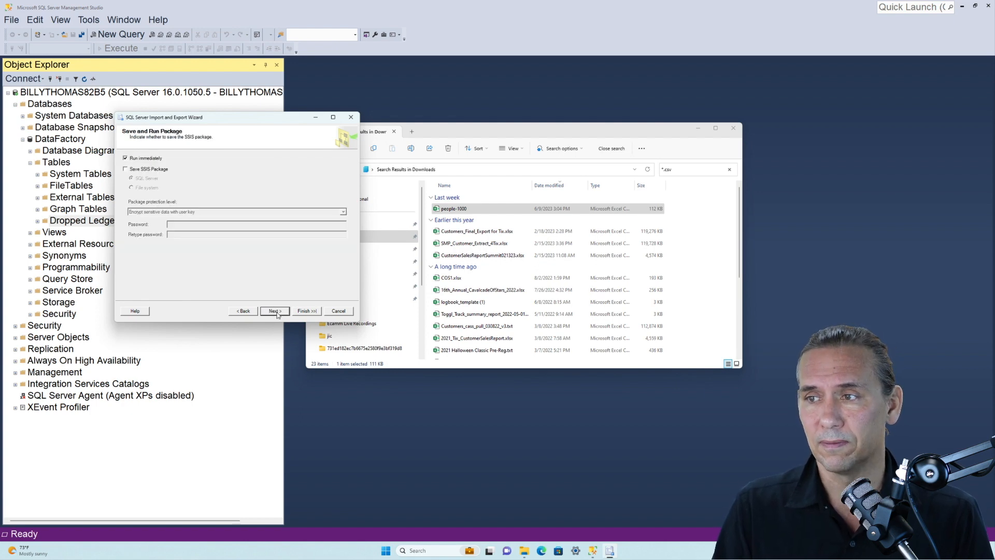
click(277, 312)
click(306, 312)
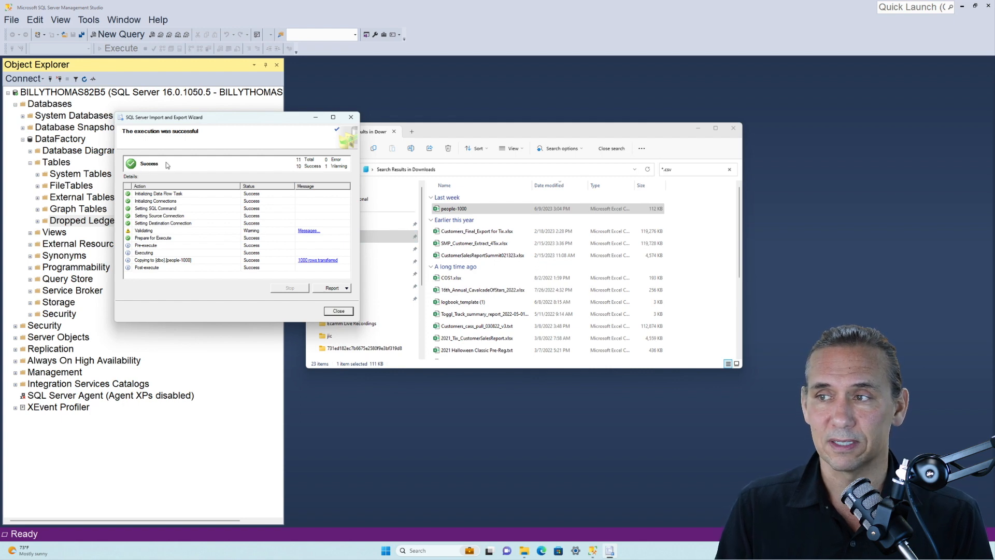
click(338, 311)
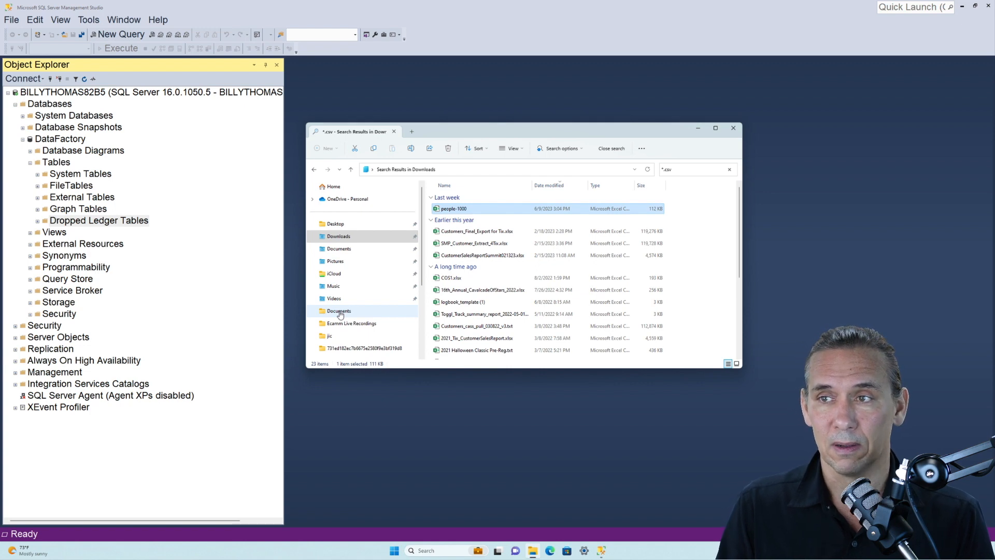
Refresh the Tables folder of the DataFactory database.
click(52, 143)
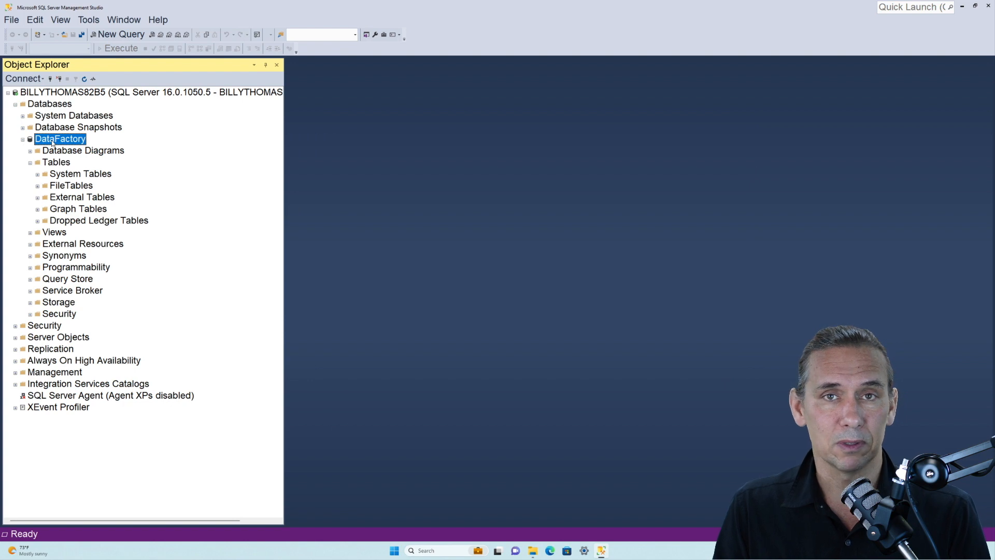
click(55, 164)
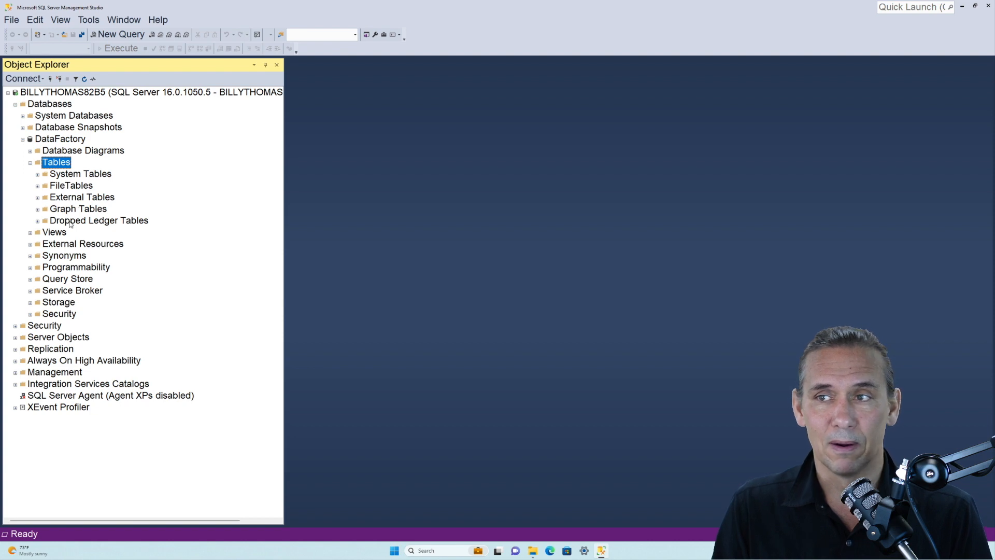
click(84, 80)
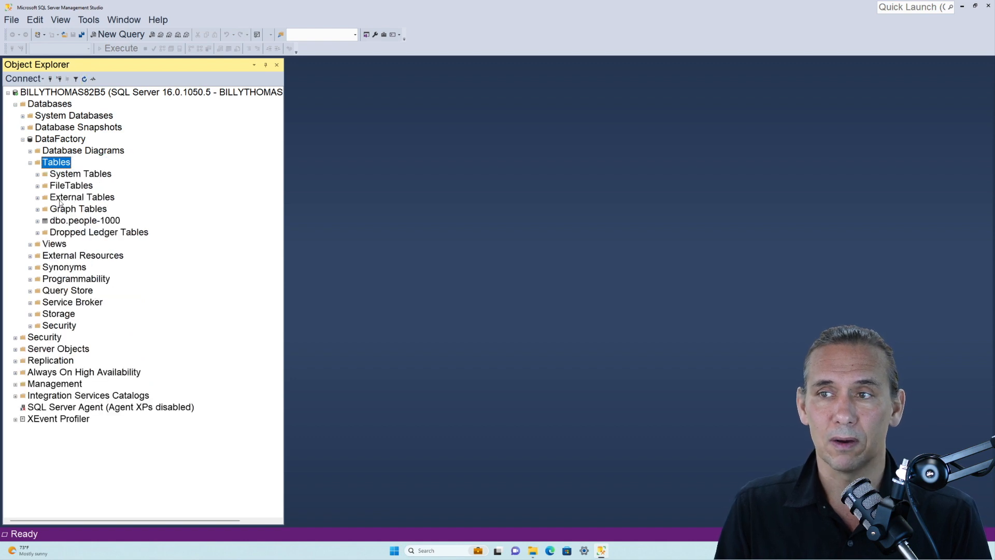
Select the top 1000 rows of the dbo.people-1000 table and look through the returned records.
click(94, 224)
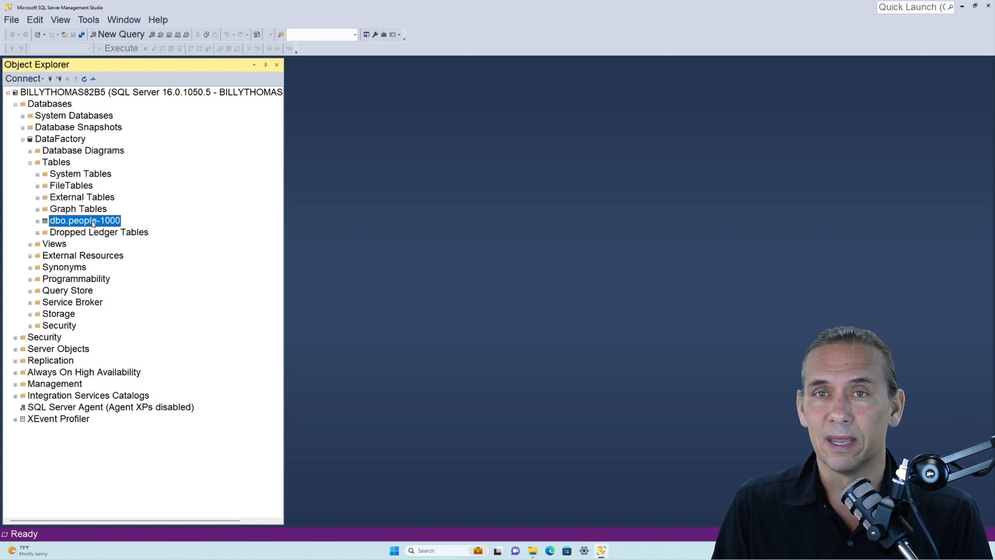
right_click(94, 224)
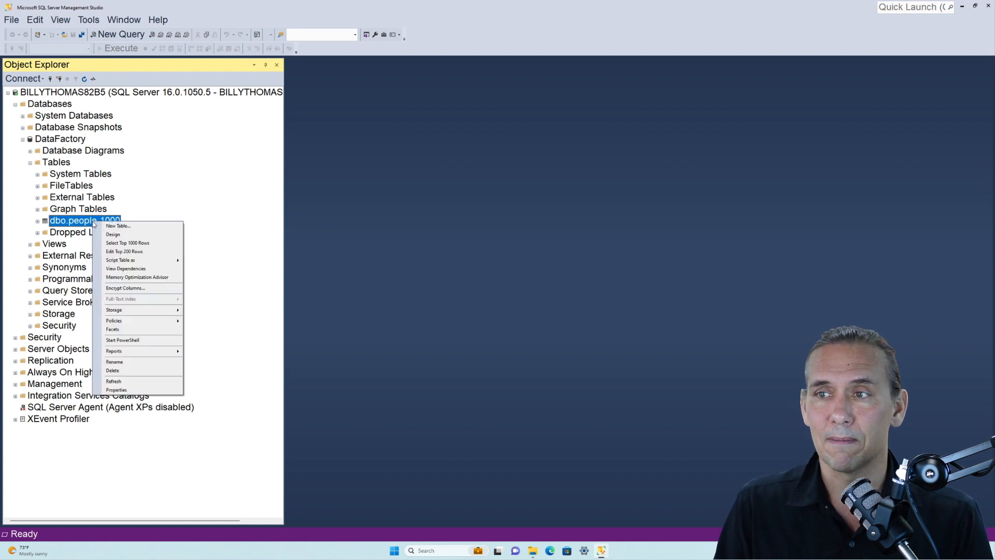
click(115, 244)
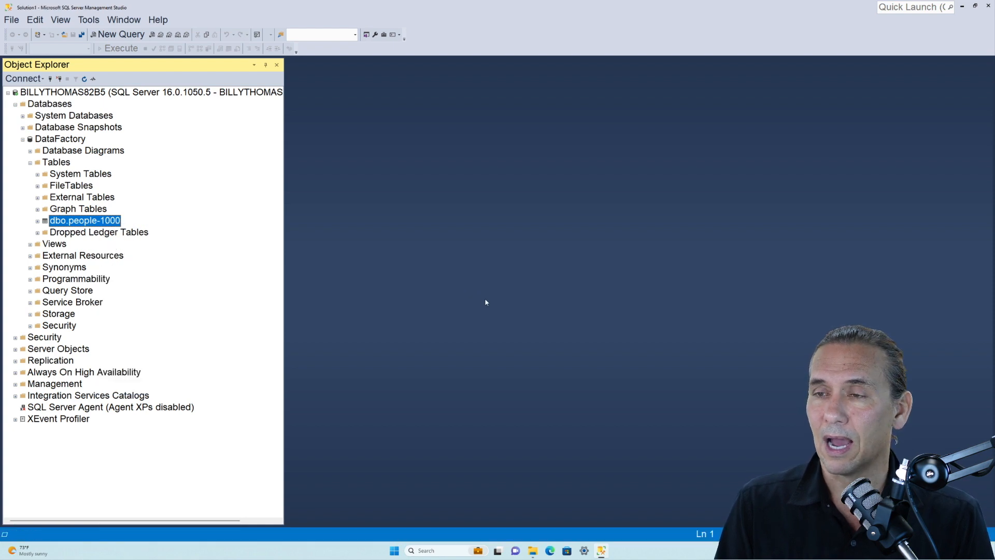
scroll(343, 380, down, 2)
scroll(343, 379, up, 2)
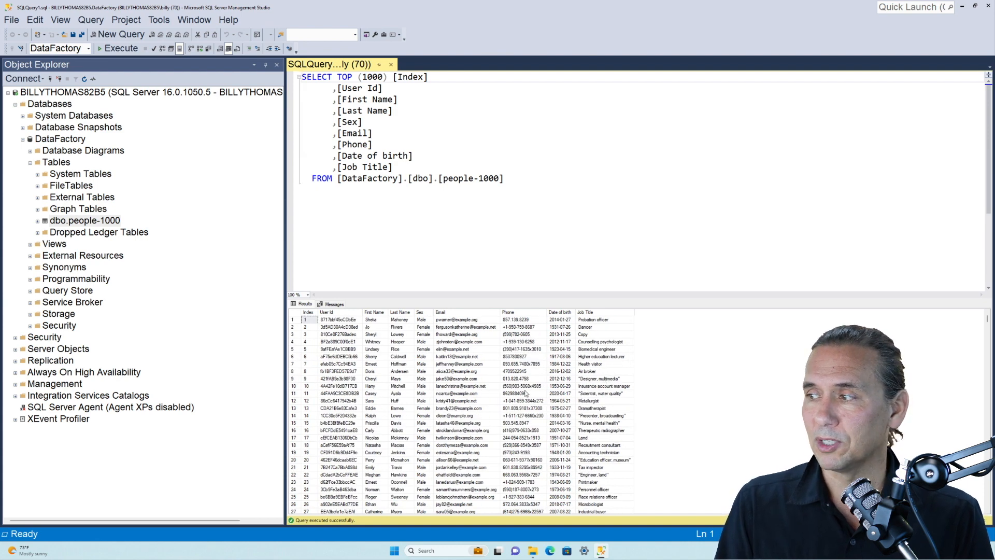
Remove TOP (1000) from the SELECT statement and execute the query on the people-1000 table.
drag(387, 78, 335, 74)
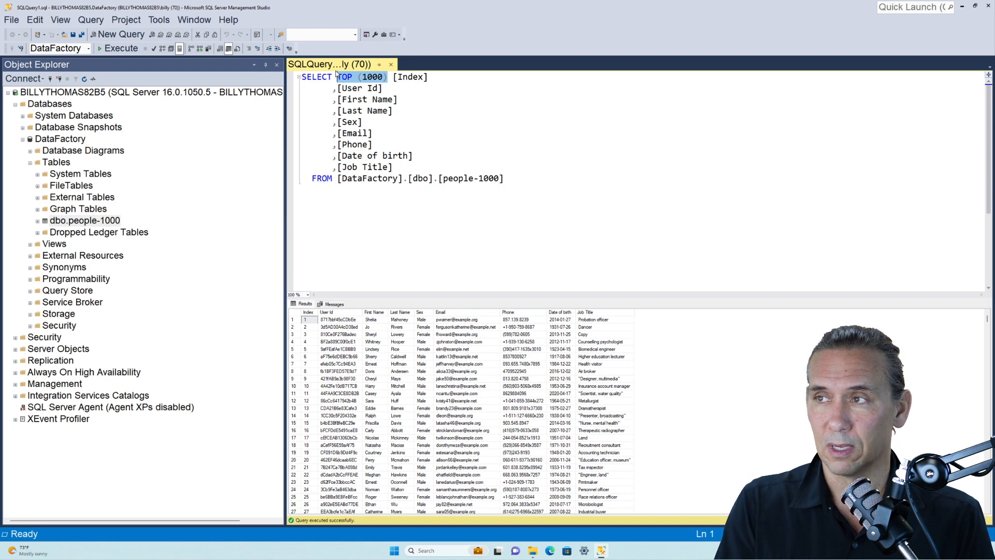
key(Delete)
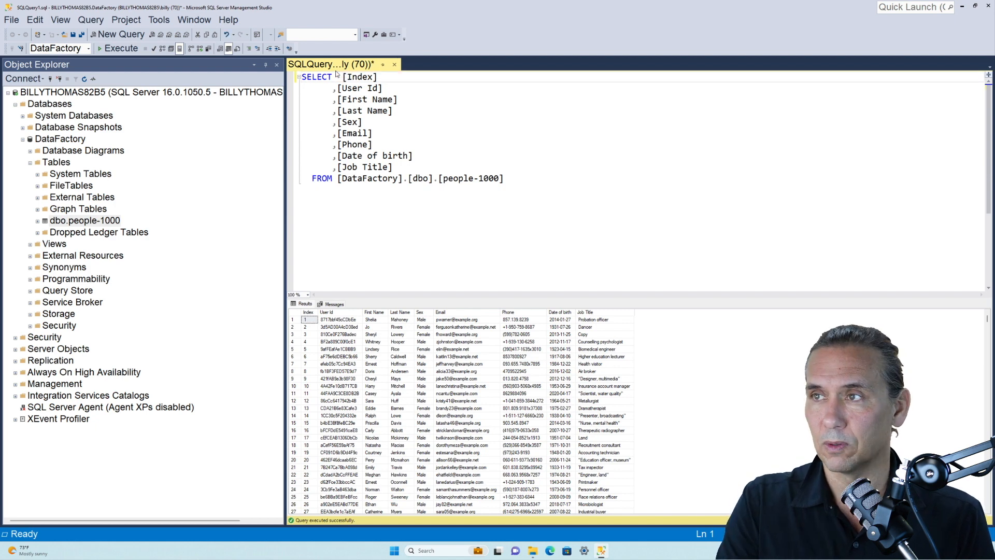
click(123, 48)
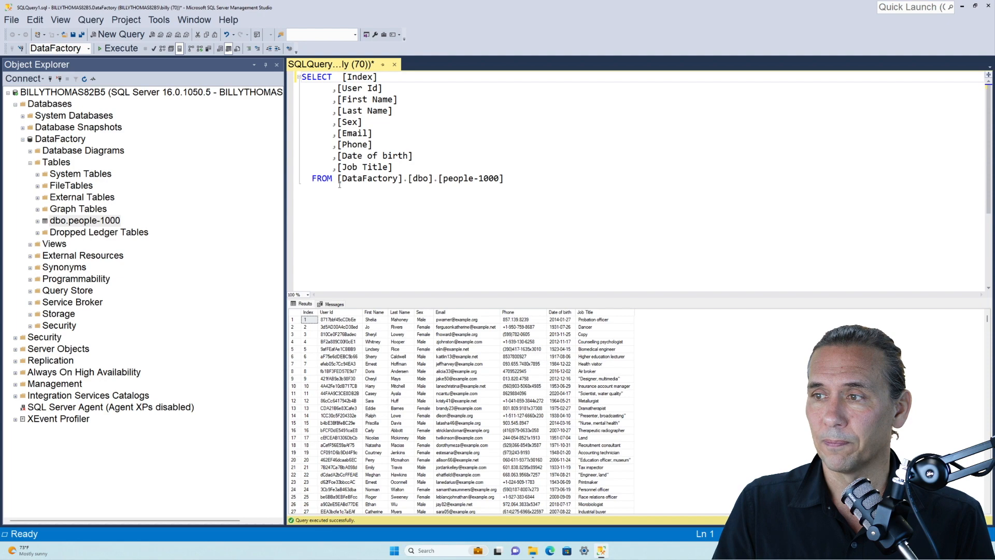